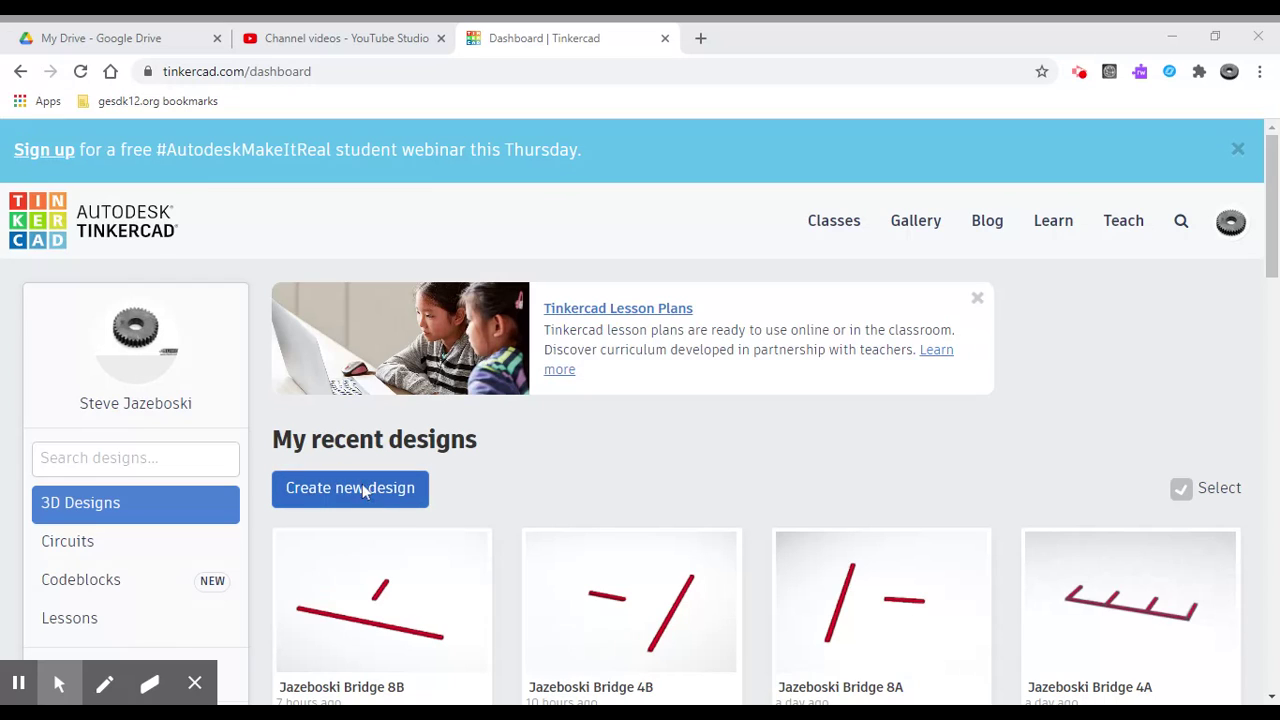
Step: Create a new 3D design and rename it with the owner's surname followed by "Bridge Remote"
click(365, 490)
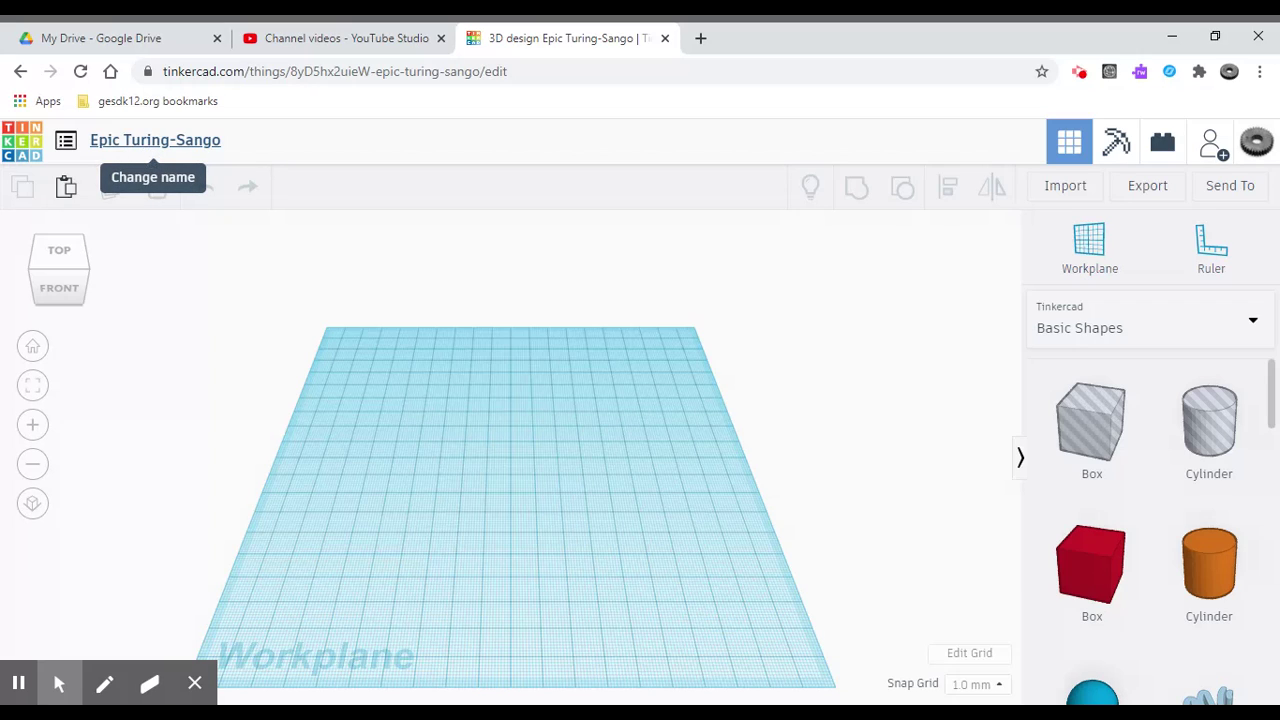
click(150, 145)
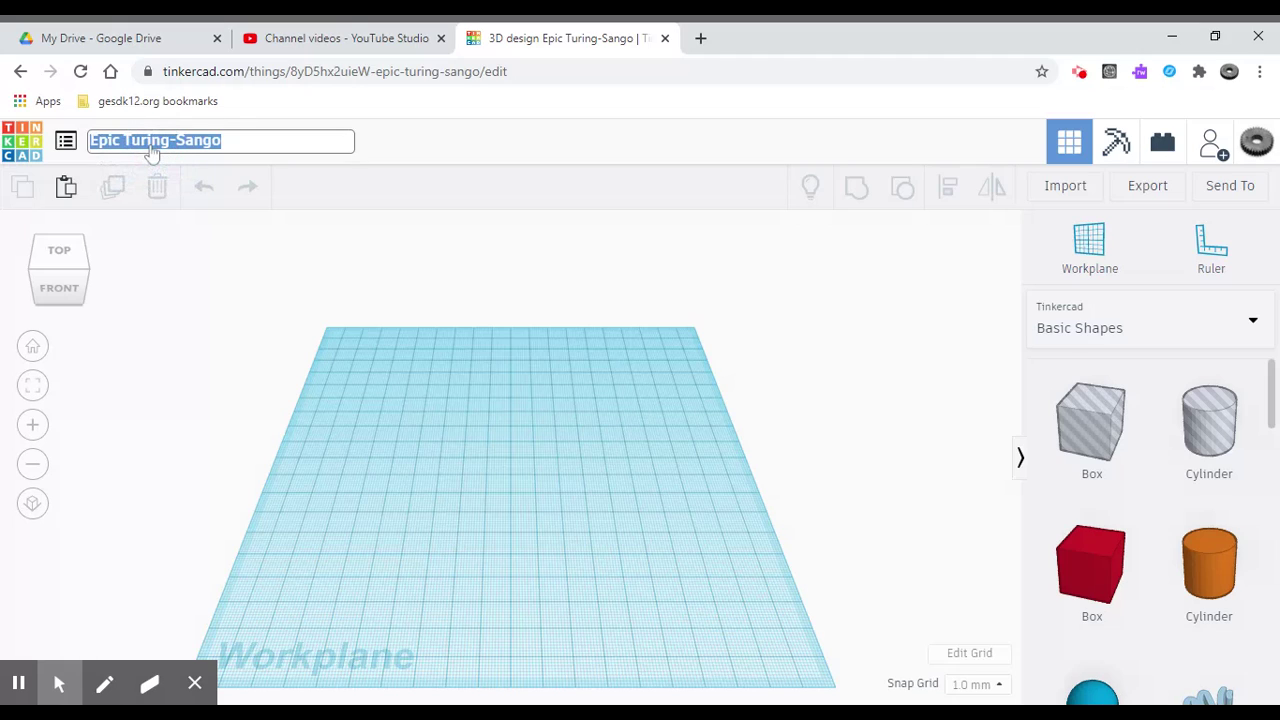
key(BackSpace)
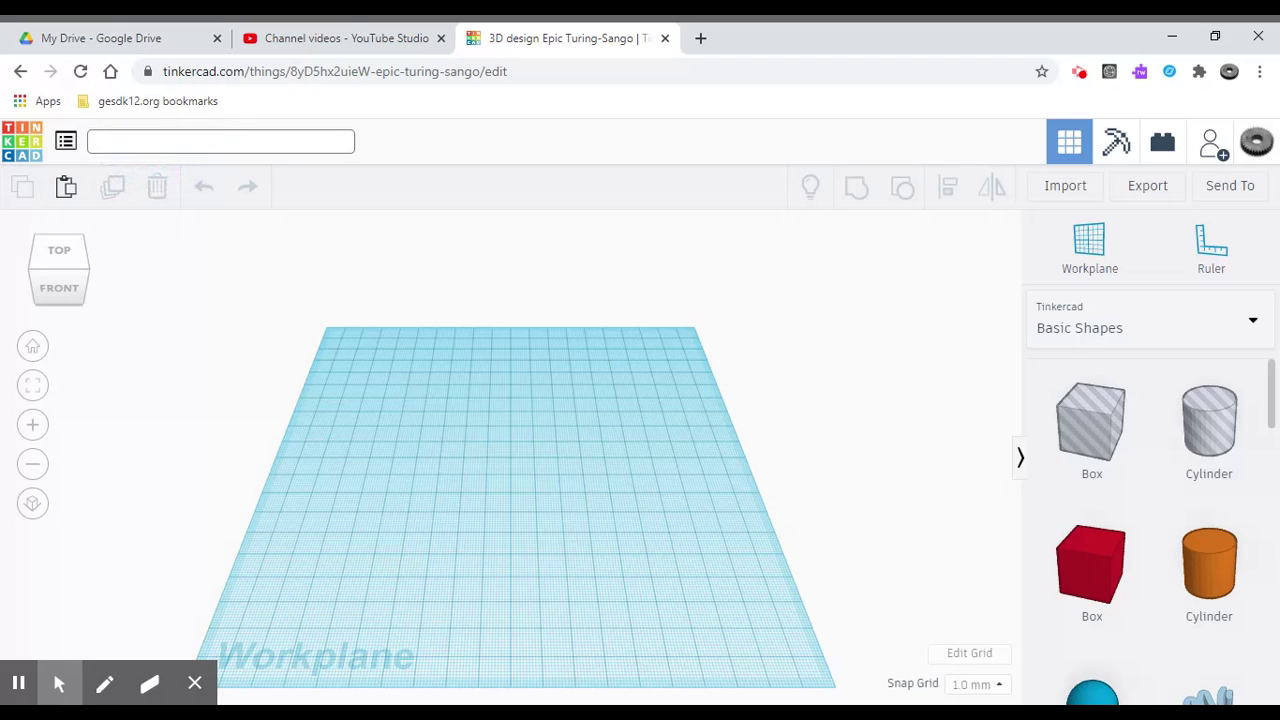
text(Jazeboski Bridge Remote)
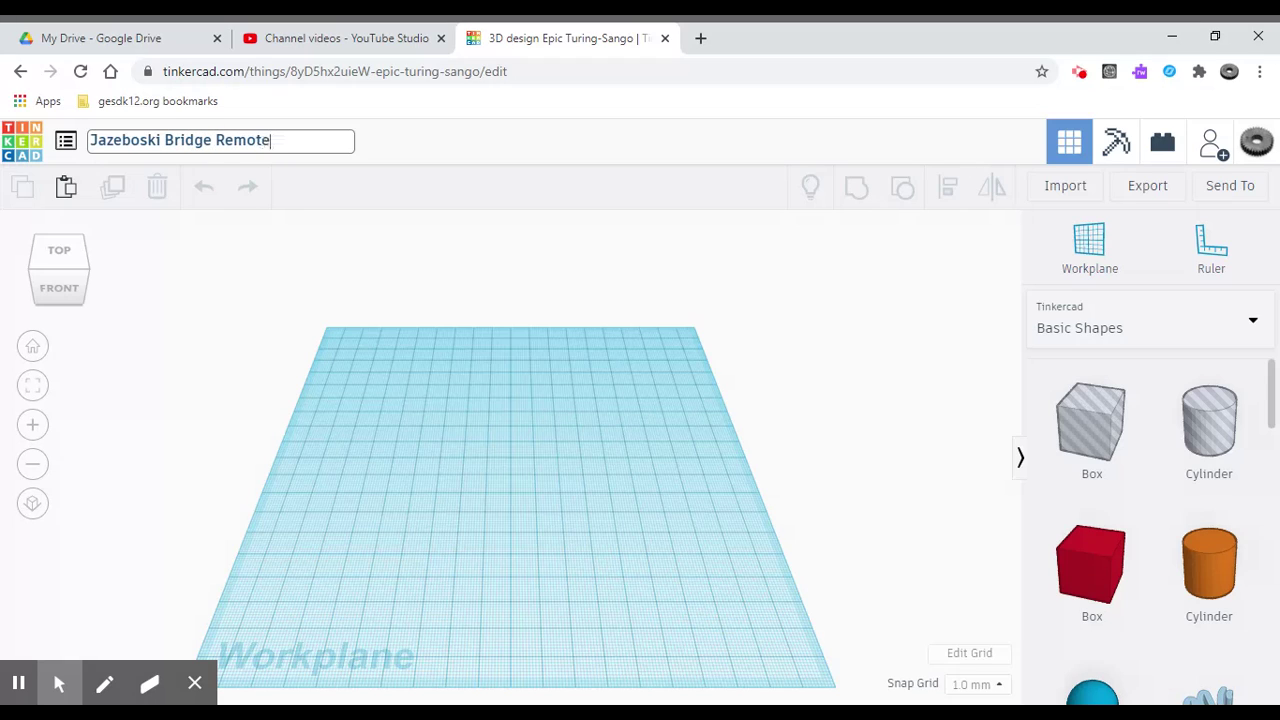
click(510, 155)
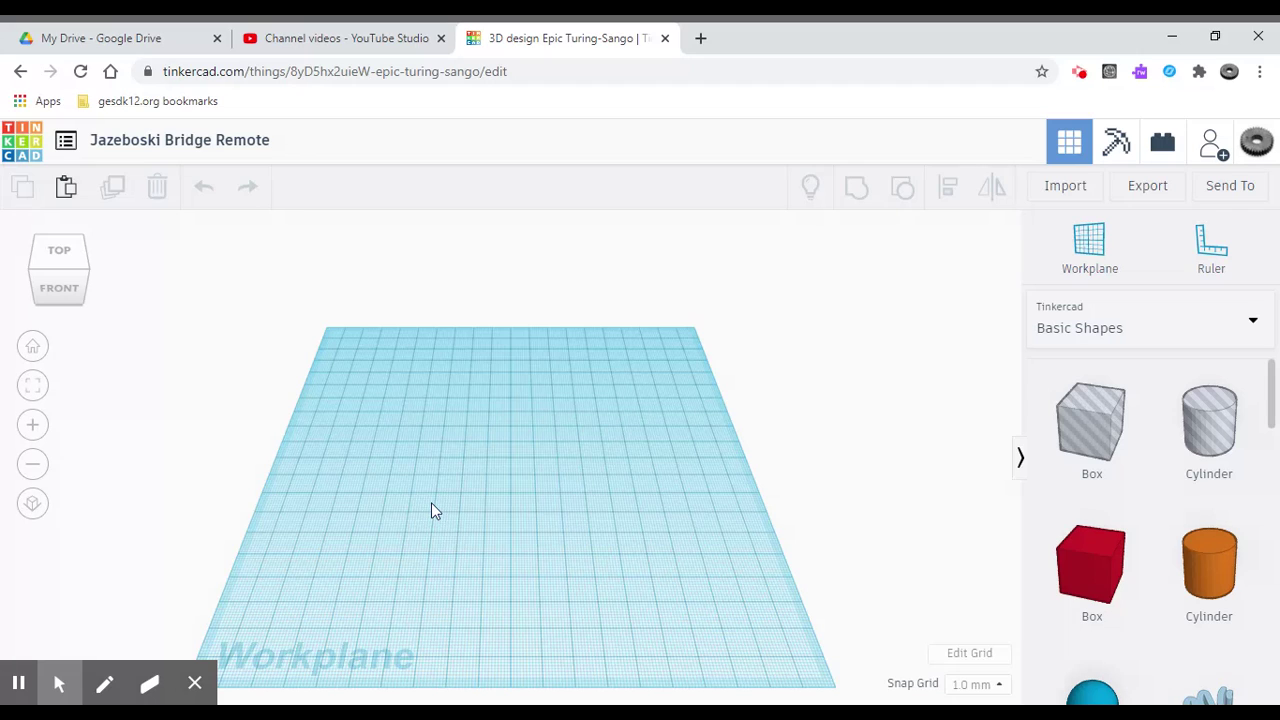
Step: Resize the workplane grid to a width of 304 mm and a length of 304 mm
click(978, 655)
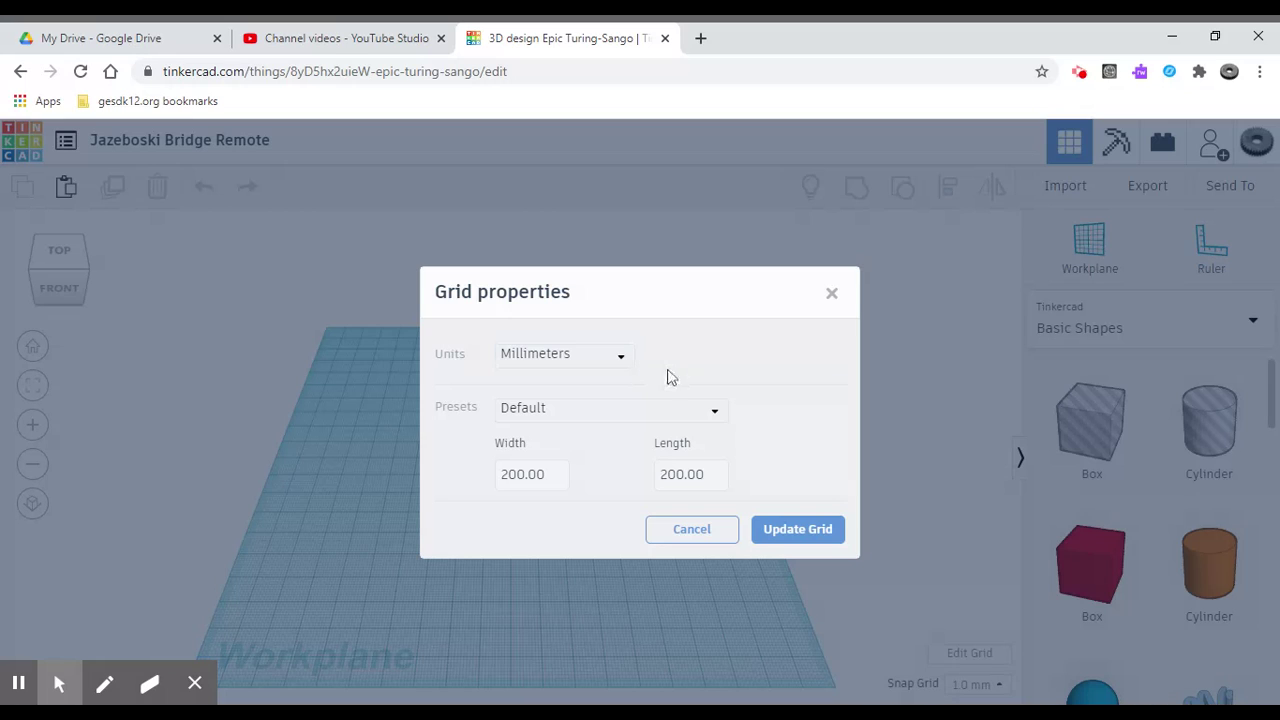
click(550, 476)
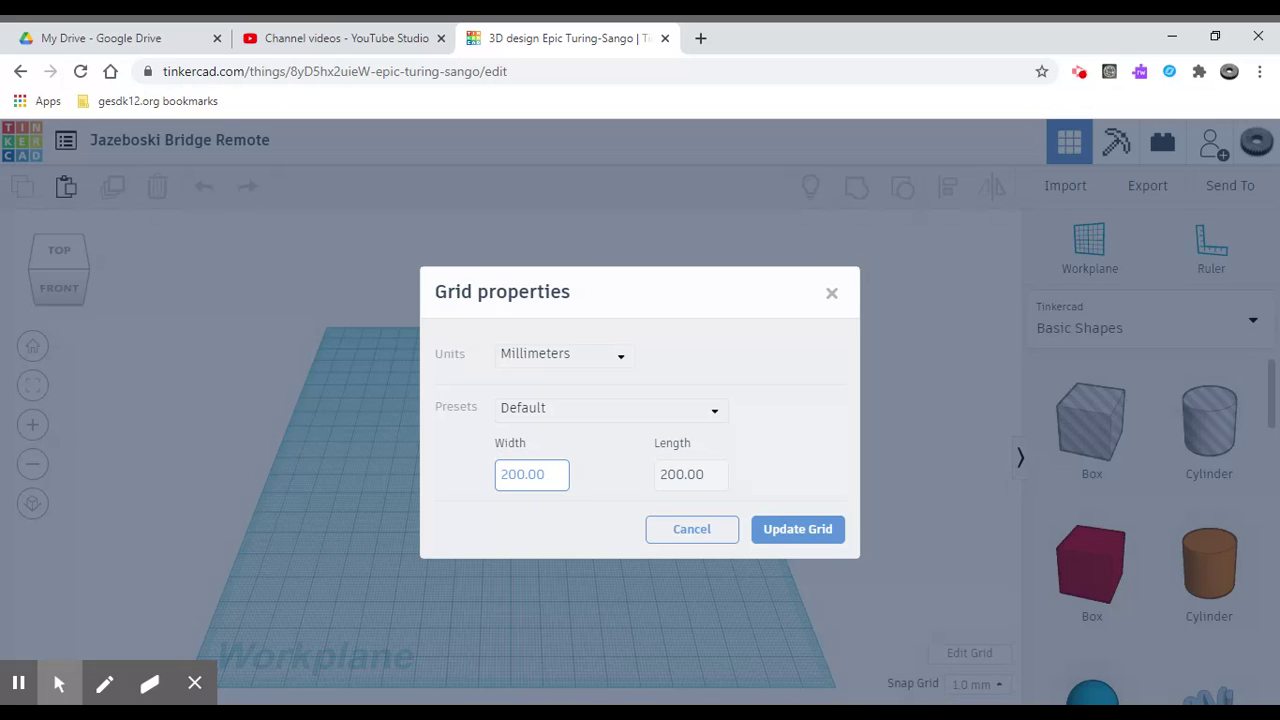
click(557, 476)
key(BackSpace)
key(BackSpace)
key(BackSpace)
key(BackSpace)
key(BackSpace)
key(BackSpace)
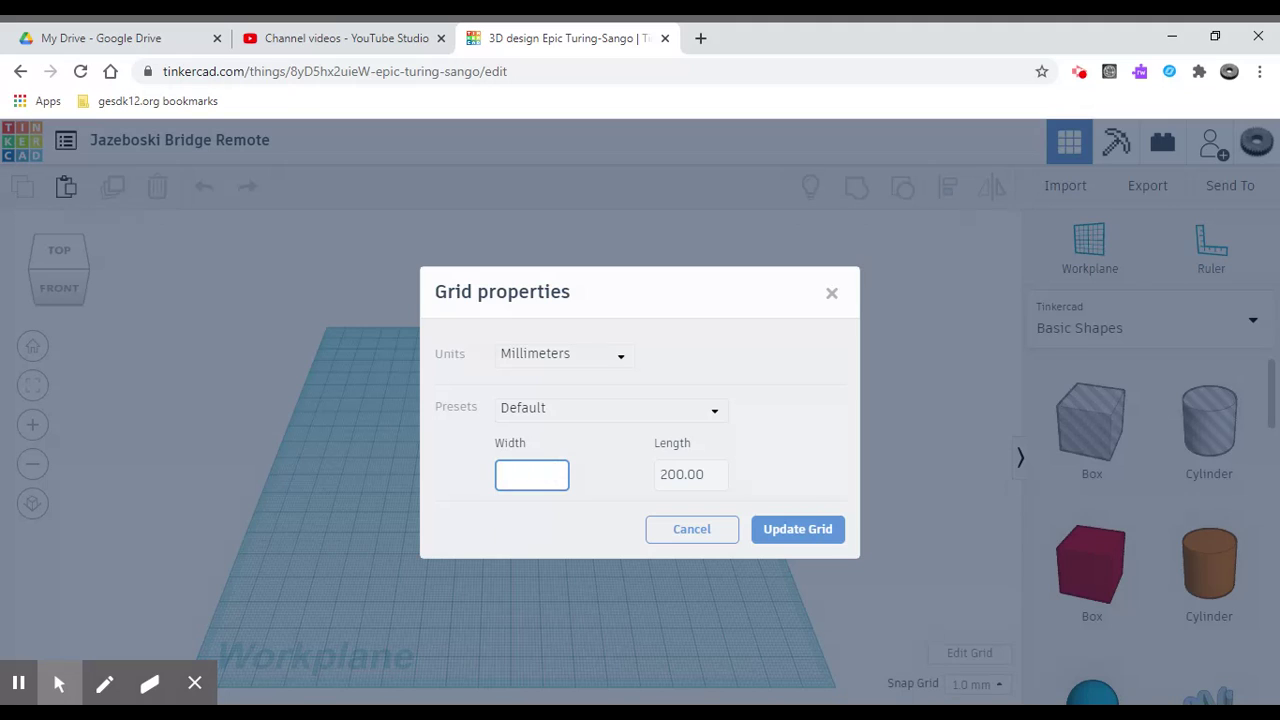
text(304)
click(711, 482)
key(BackSpace)
key(BackSpace)
key(BackSpace)
key(BackSpace)
key(BackSpace)
key(BackSpace)
text(304)
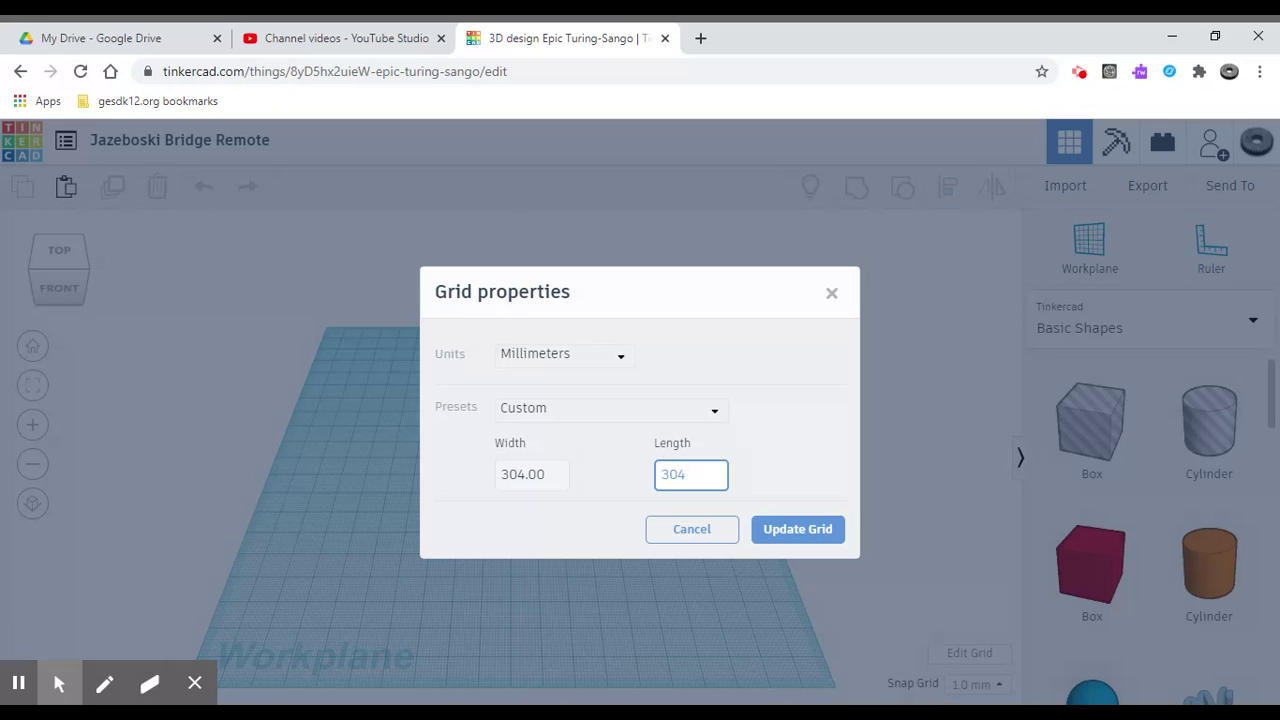
click(789, 530)
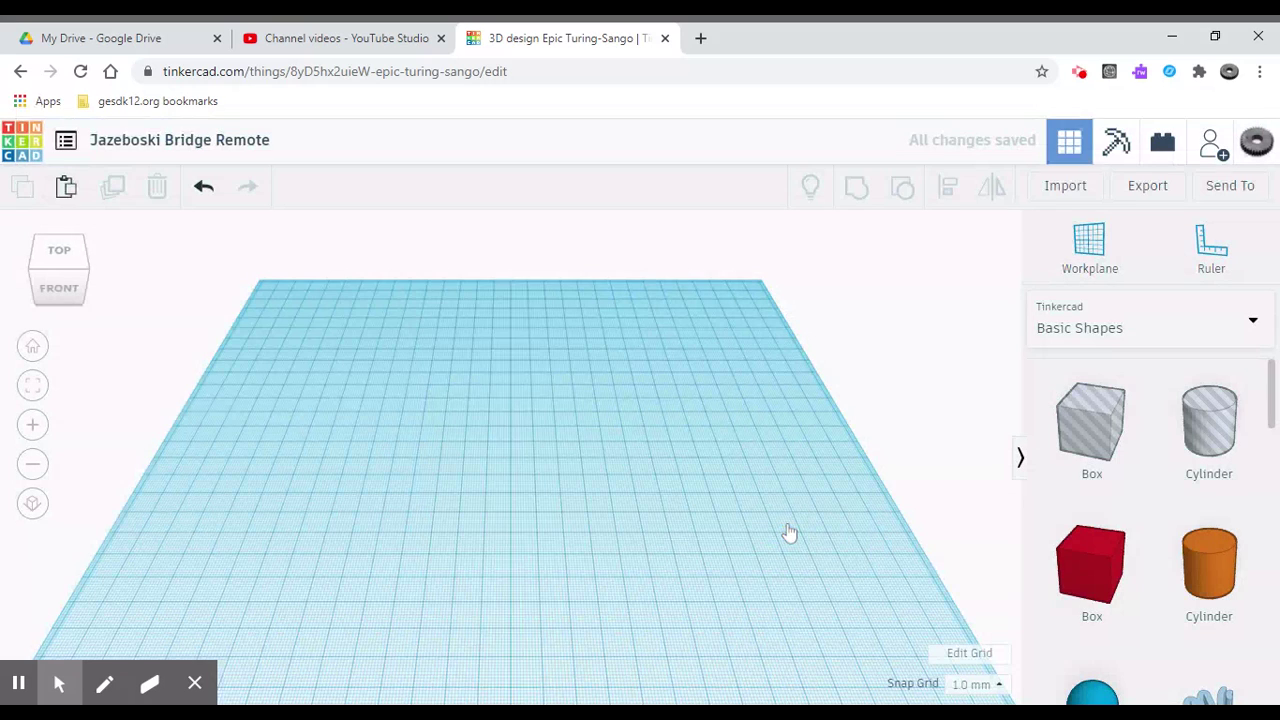
Step: Place the ruler on the workplane with its origin near the front-left corner
scroll(510, 420, down, 1)
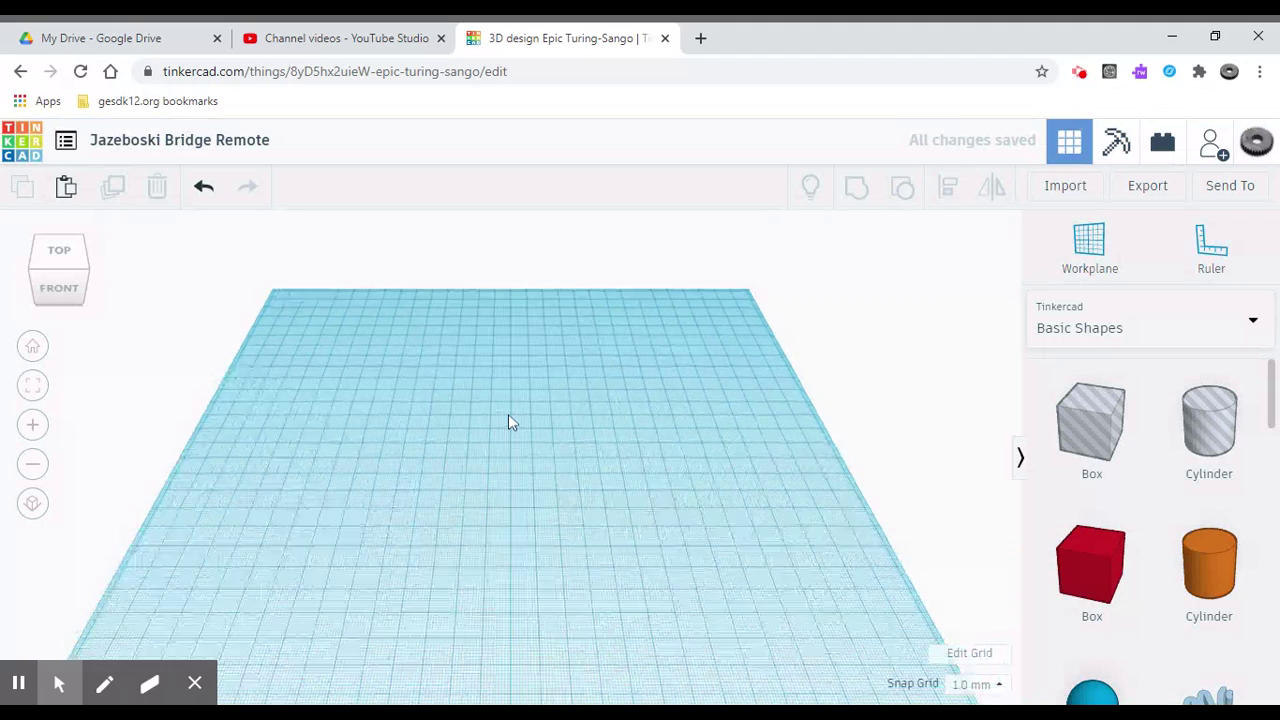
scroll(508, 421, down, 2)
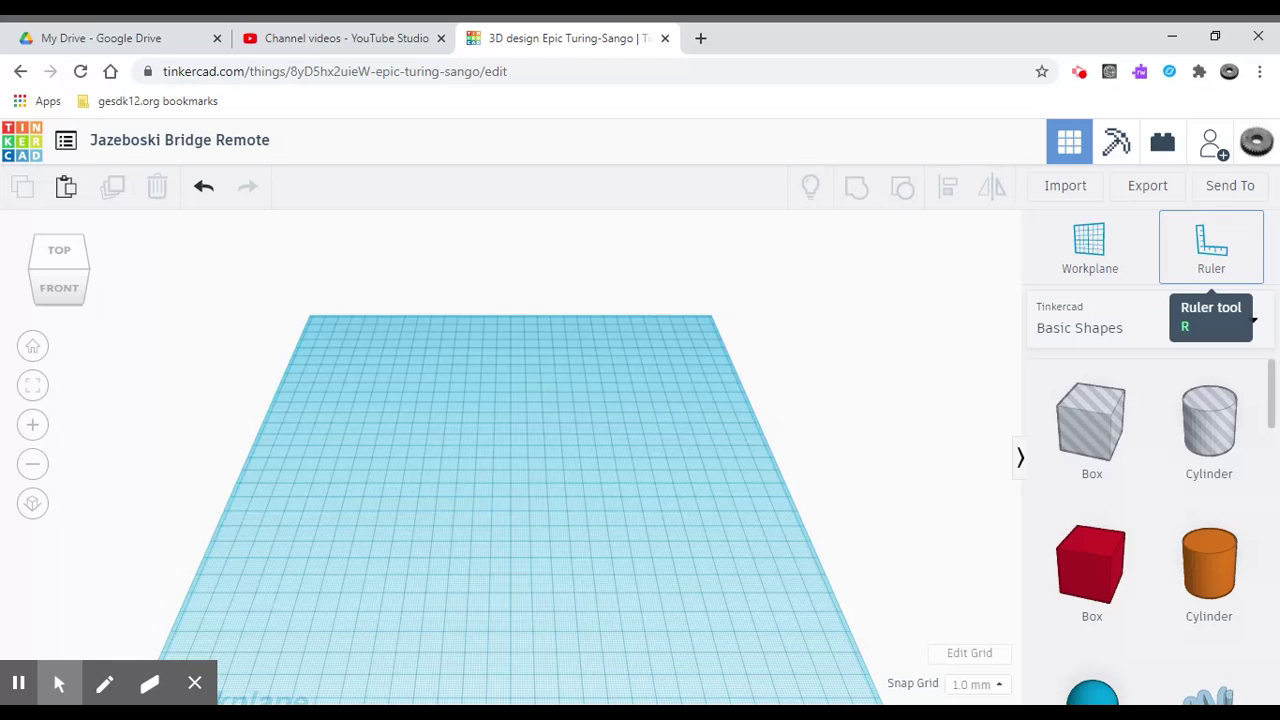
click(1216, 240)
drag(1216, 240, 230, 592)
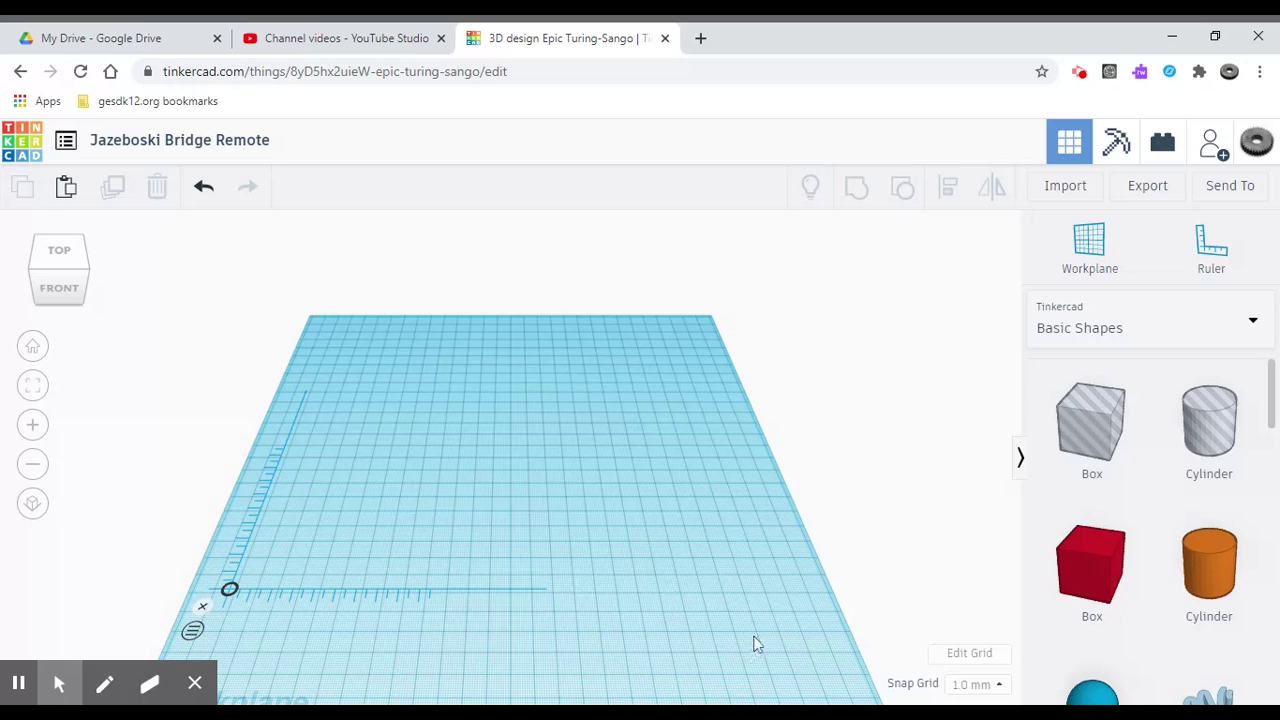
Step: Place a solid red box about 140 mm across and 64 mm back from the ruler origin, and set its side-to-side length to 225 mm
click(1097, 571)
drag(1097, 571, 542, 478)
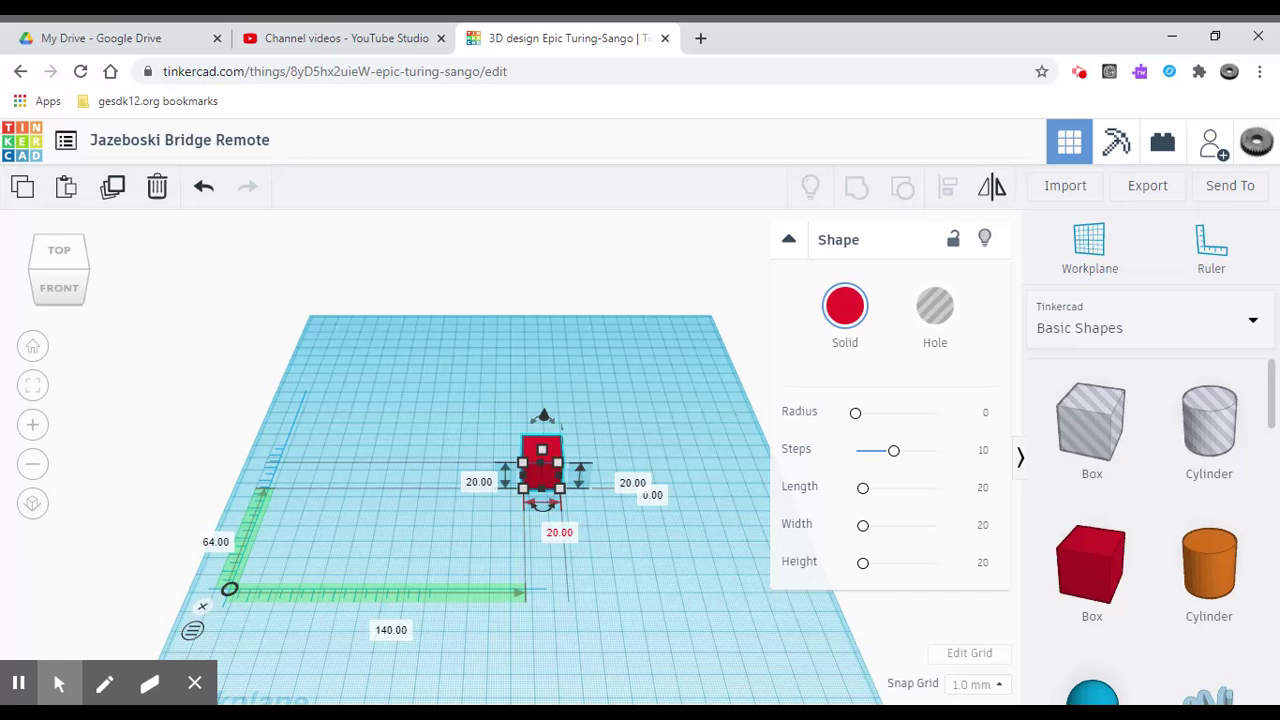
click(563, 535)
text(225)
key(Return)
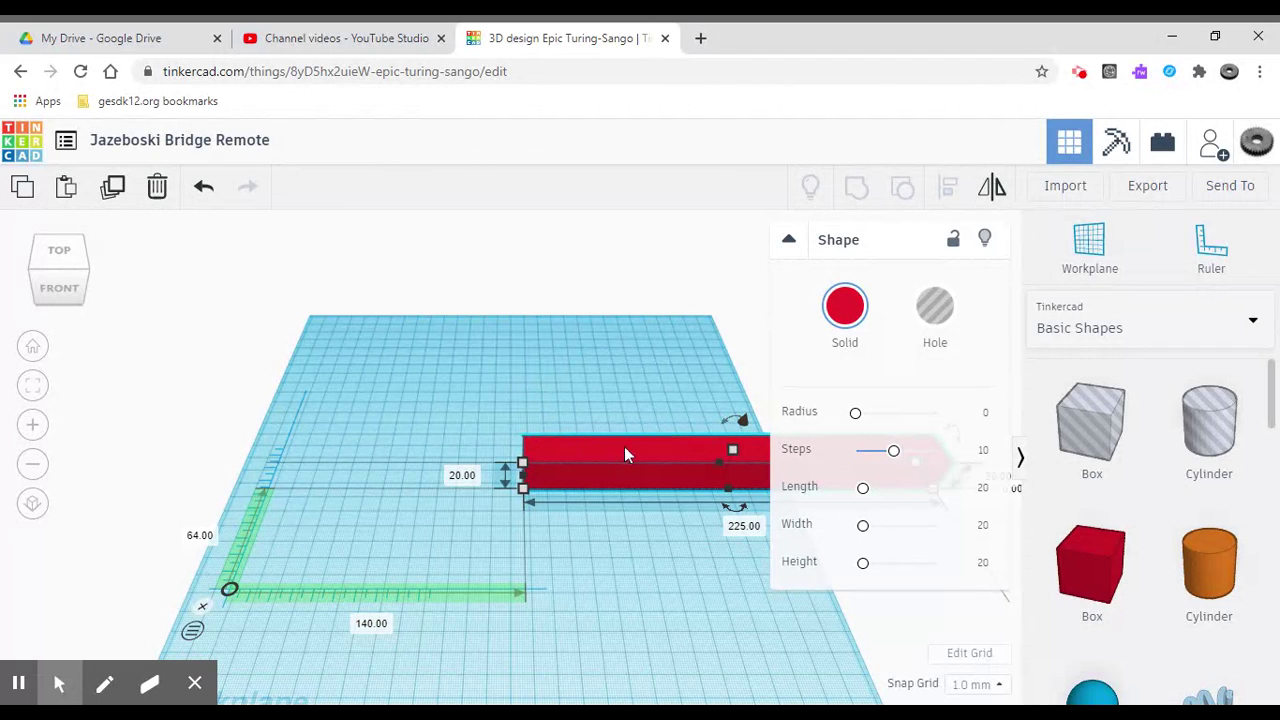
Step: Collapse the shape properties and move the 225 mm box to about 36 mm across and 42 mm back from the ruler origin
click(789, 242)
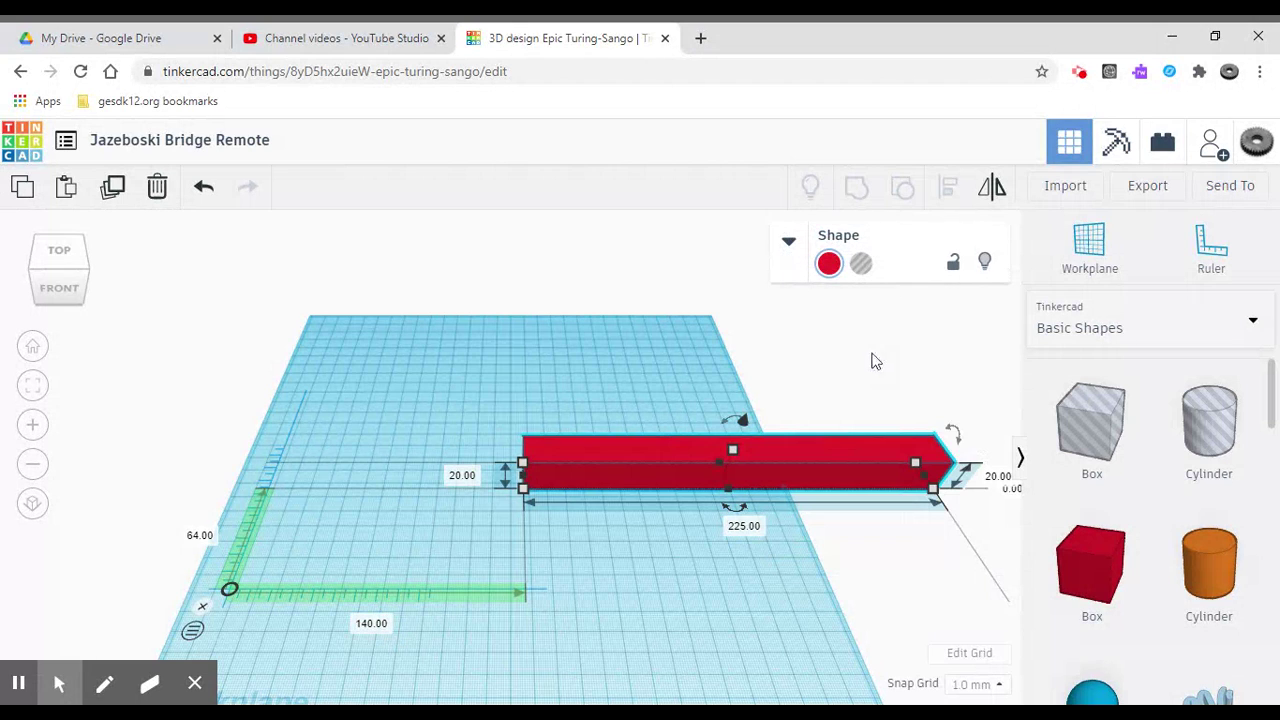
click(653, 590)
drag(634, 449, 443, 481)
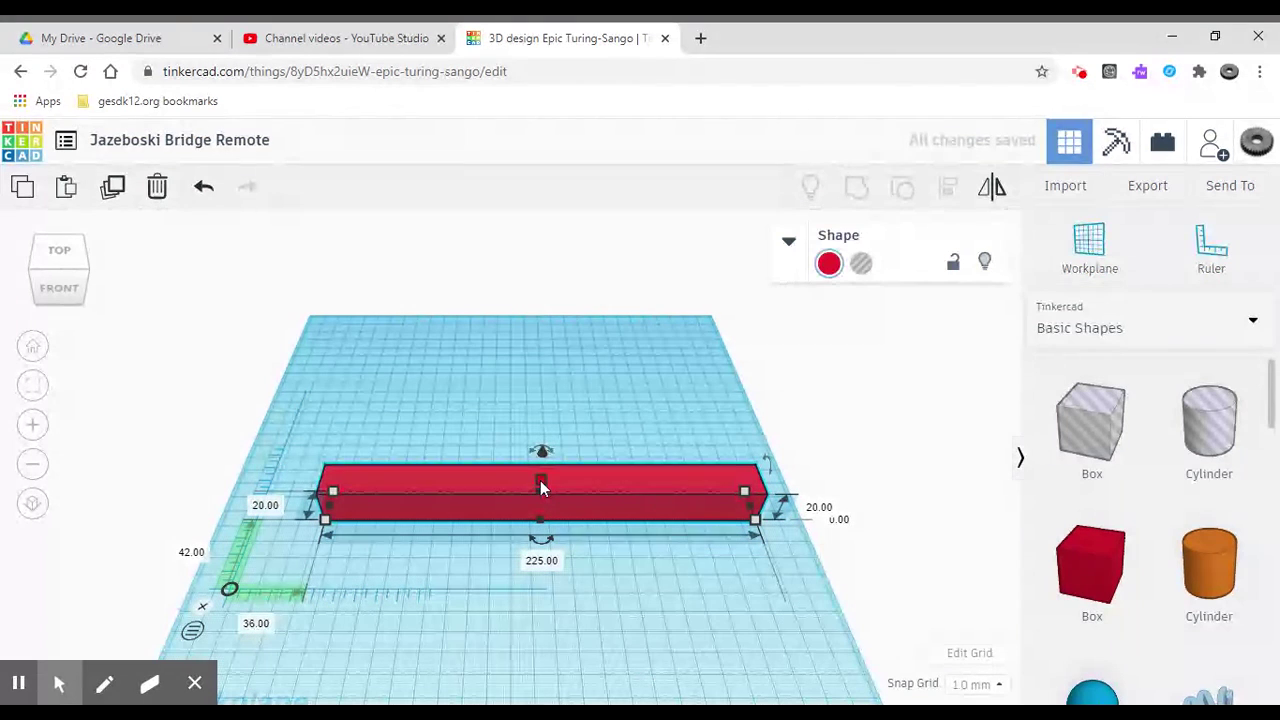
Step: Try stretching the long box to a height of about 142 mm and undo the change
drag(540, 480, 410, 258)
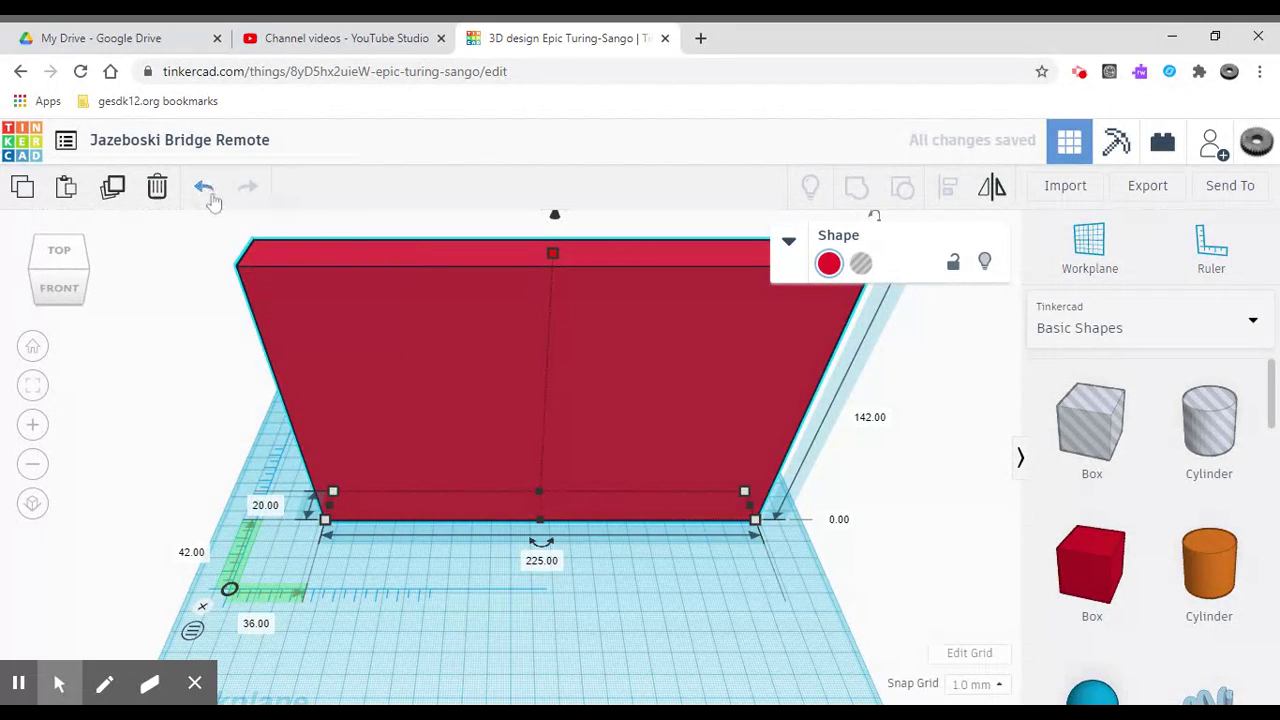
click(204, 190)
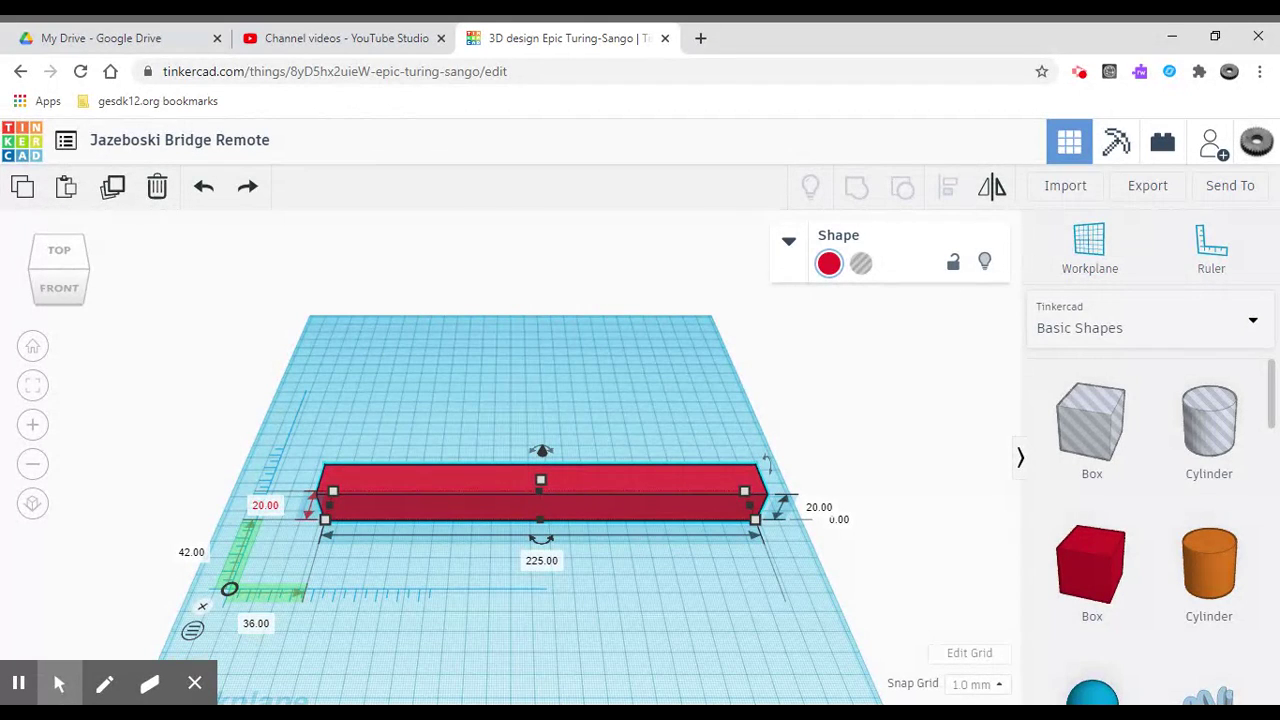
Step: Set the long box's front-to-back depth to 5 mm and its height to 3 mm
click(266, 506)
text(5)
key(Return)
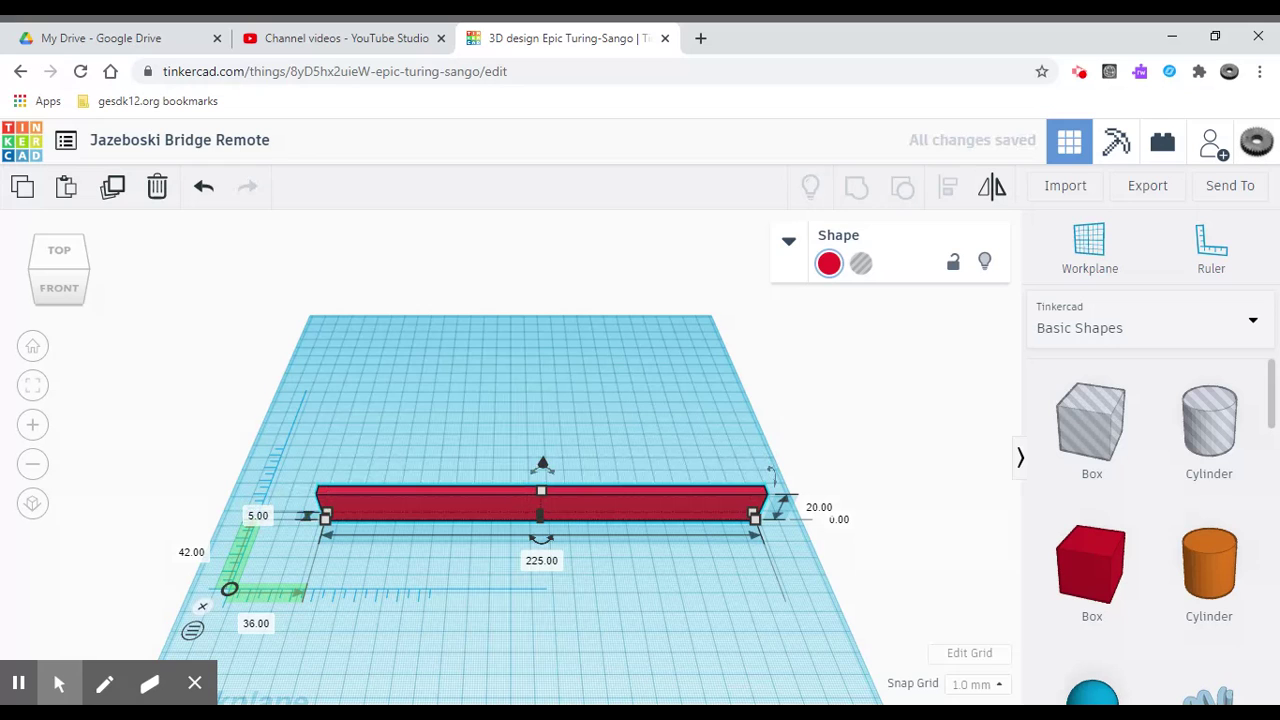
click(818, 507)
text(3)
key(Return)
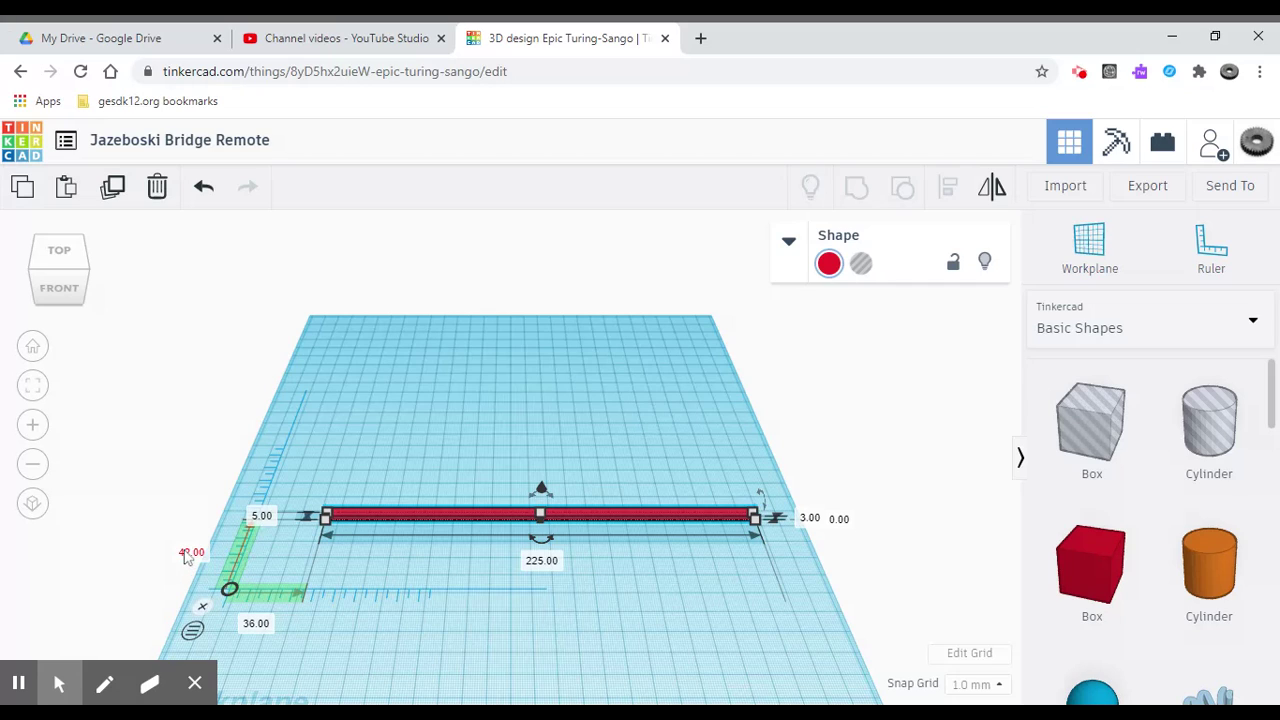
Step: Align the long bar with the ruler origin by setting both of its ruler offsets to 0
click(266, 625)
text(0)
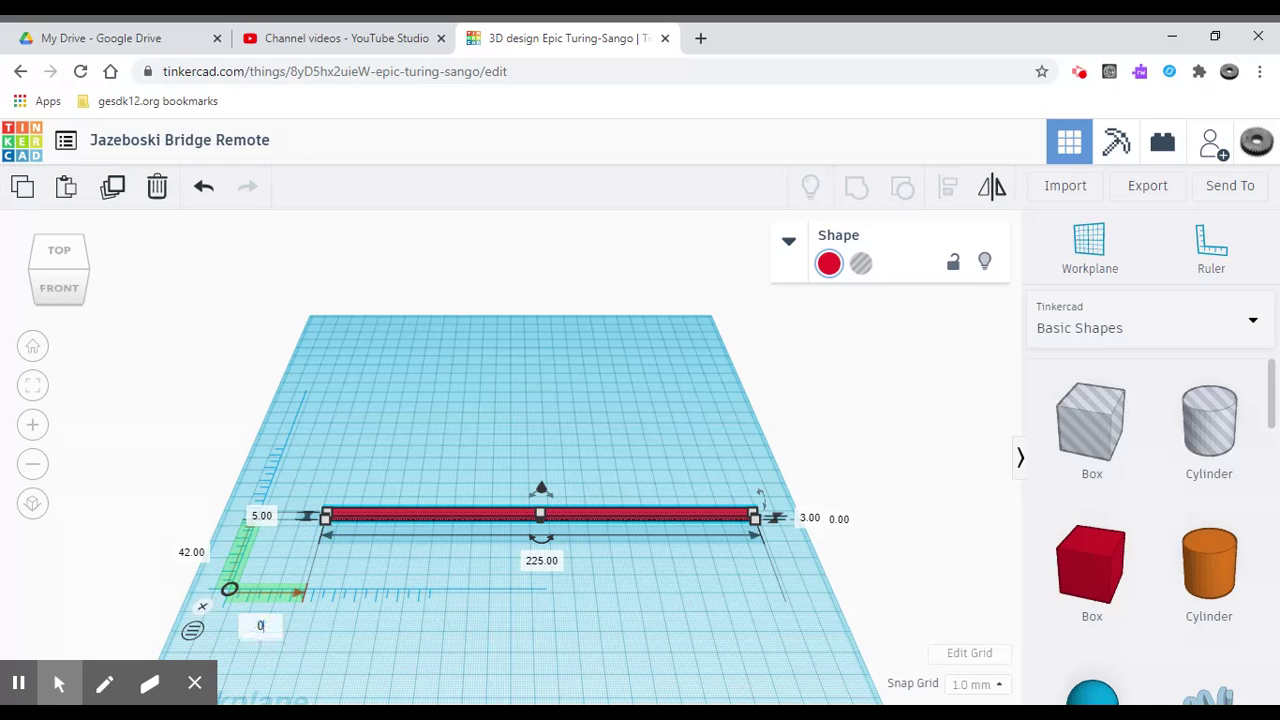
key(Return)
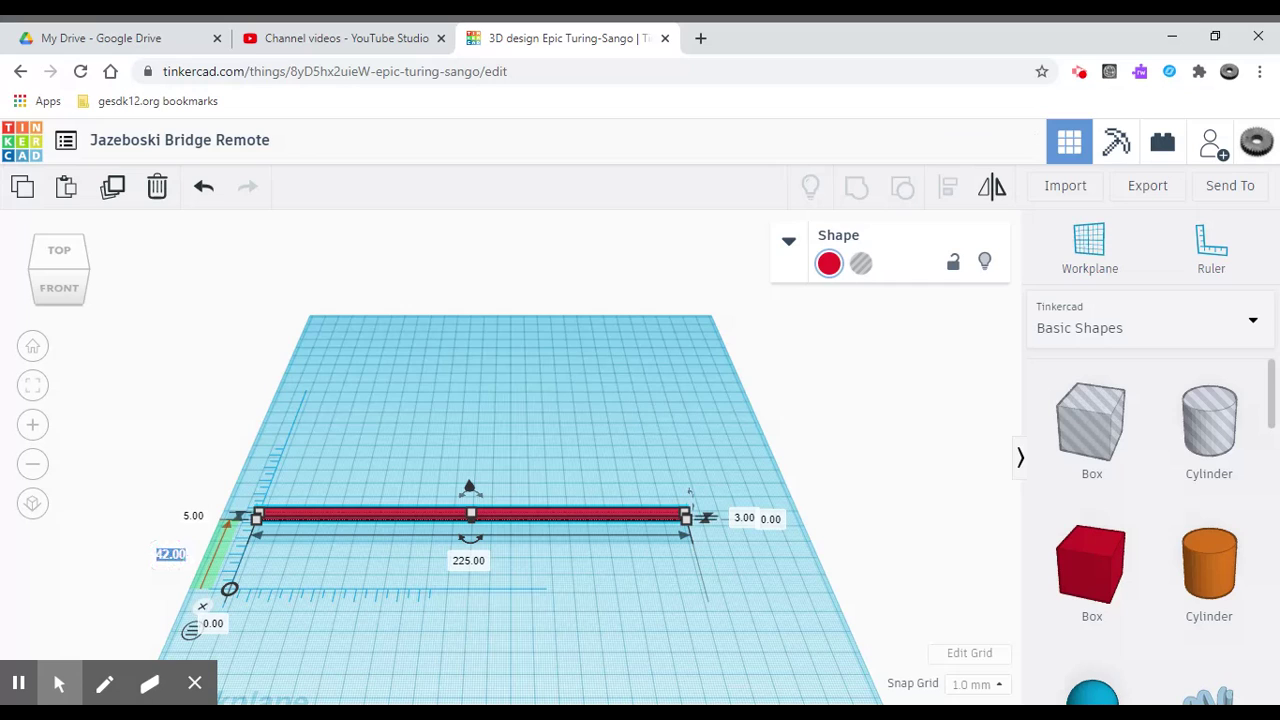
text(0)
key(Return)
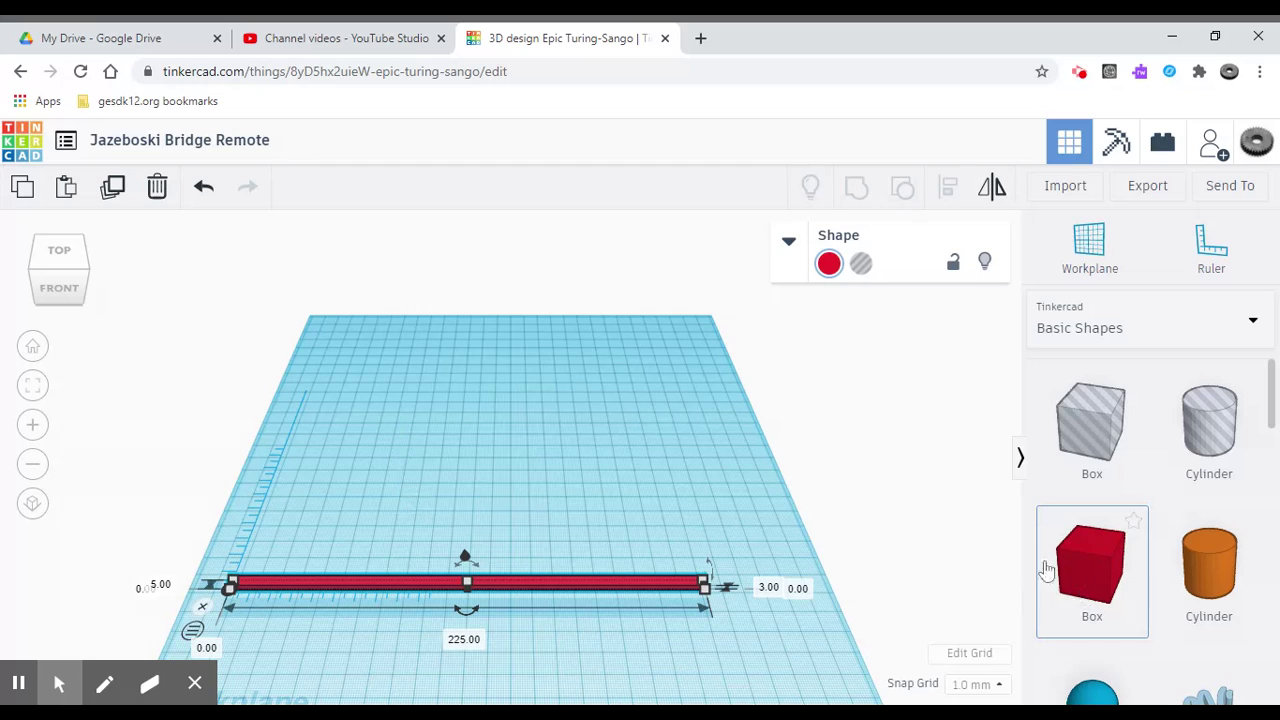
Step: Place a second red box about 86 mm across and 84 mm back from the ruler origin, and set its front-to-back length to 60 mm
drag(1087, 577, 452, 461)
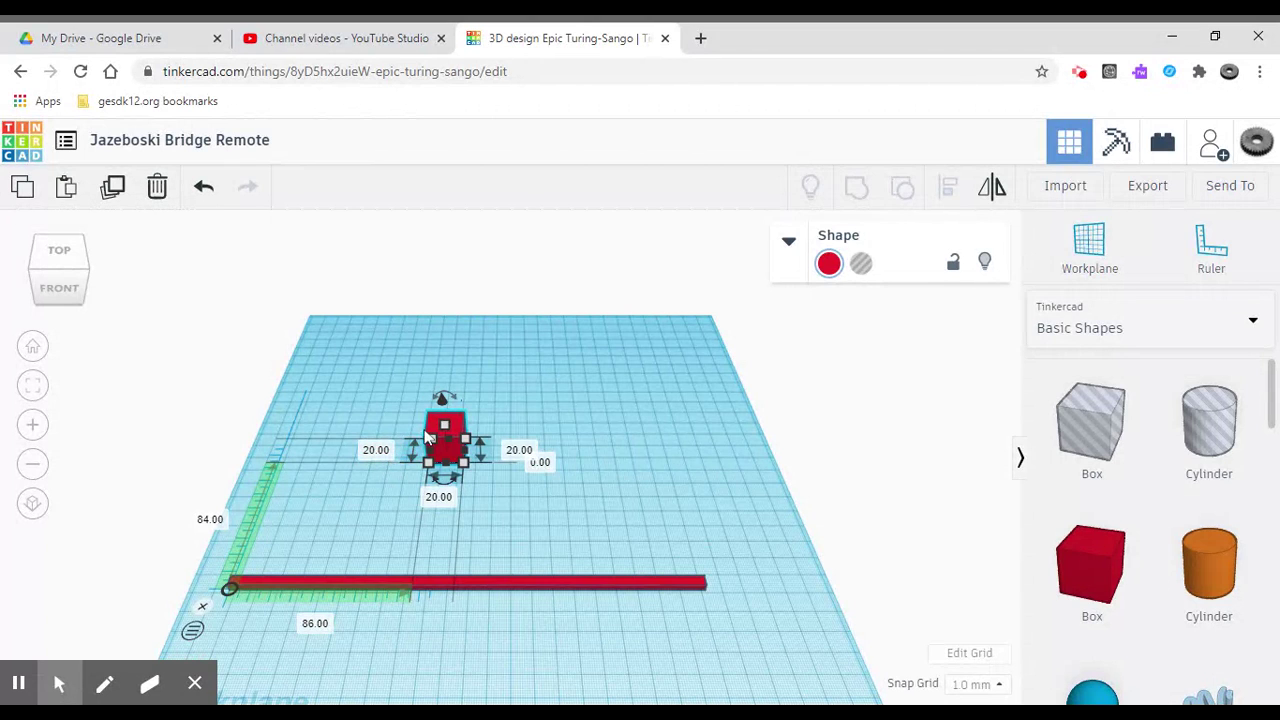
click(378, 452)
text(60)
key(Return)
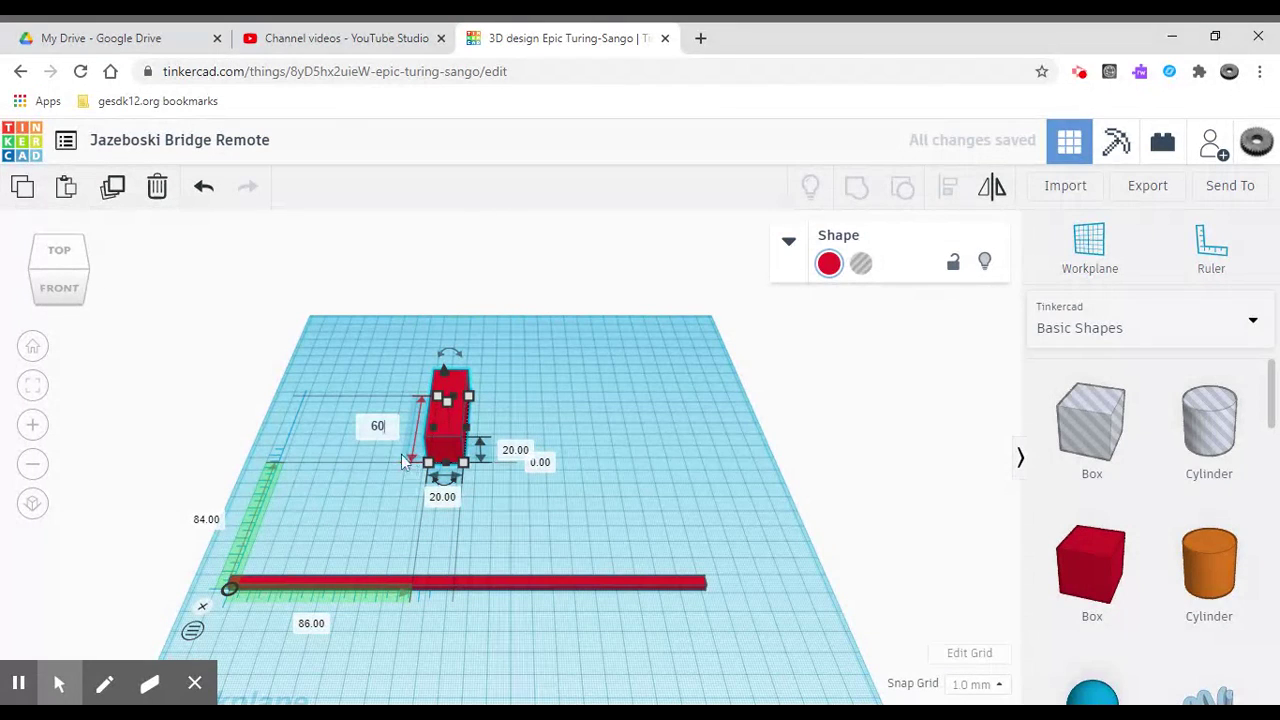
key(Return)
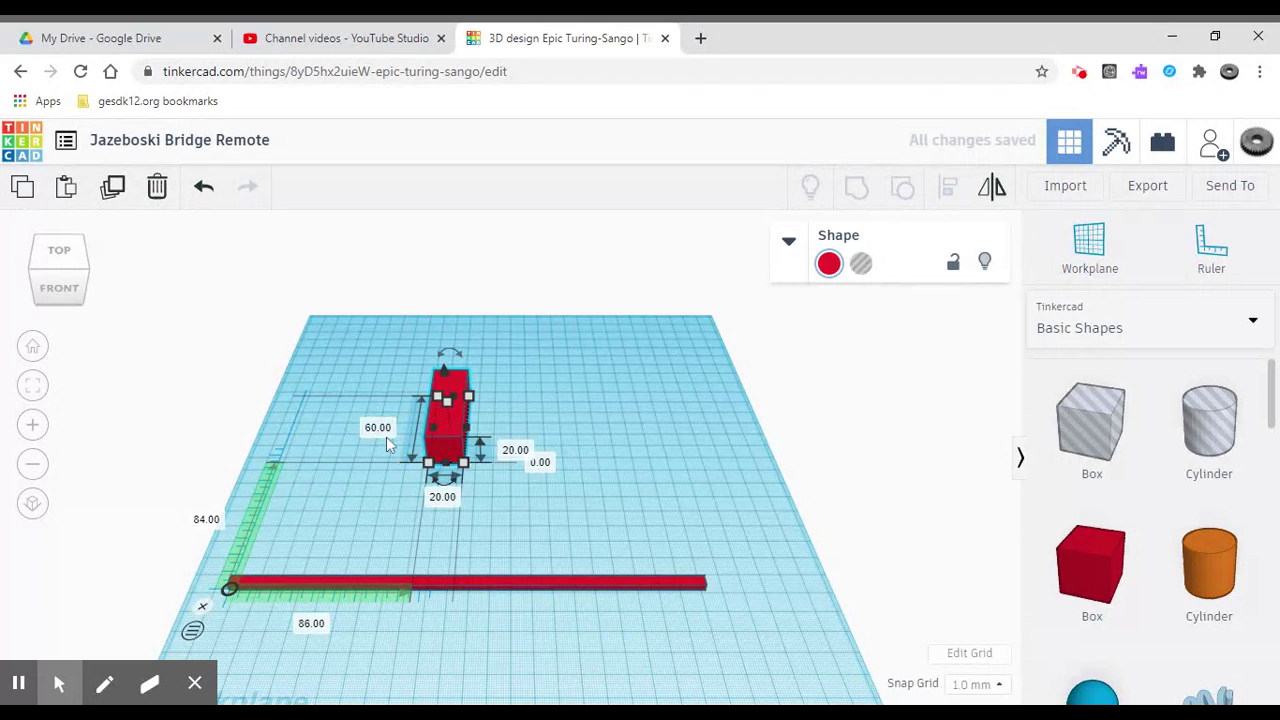
Step: Set the second box's width to 5 mm and its height to 3 mm, and deselect it
click(444, 498)
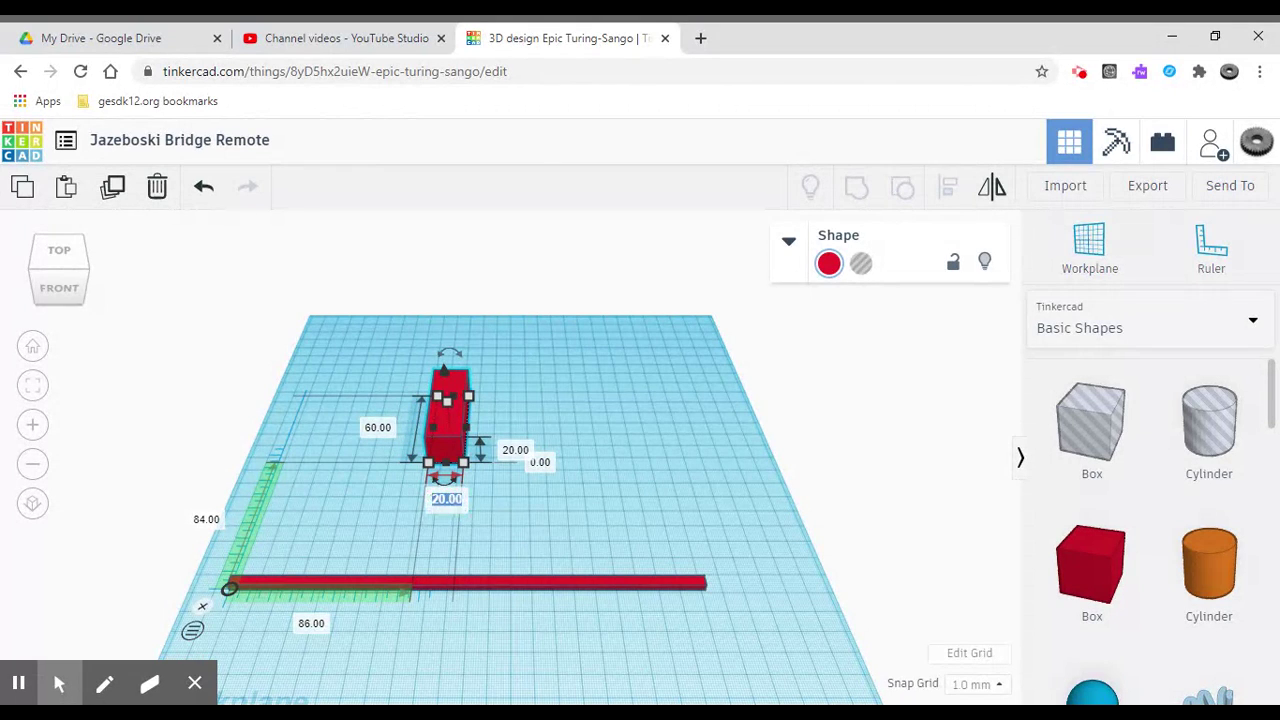
text(5)
key(Return)
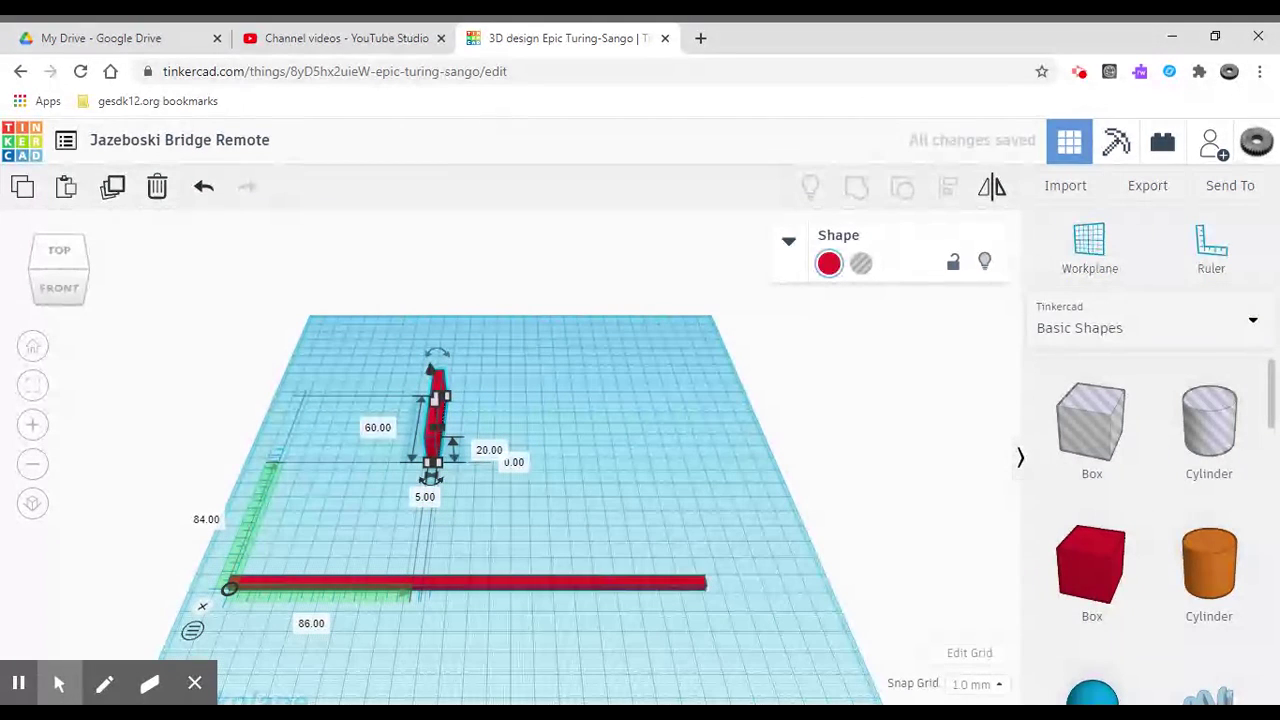
click(486, 452)
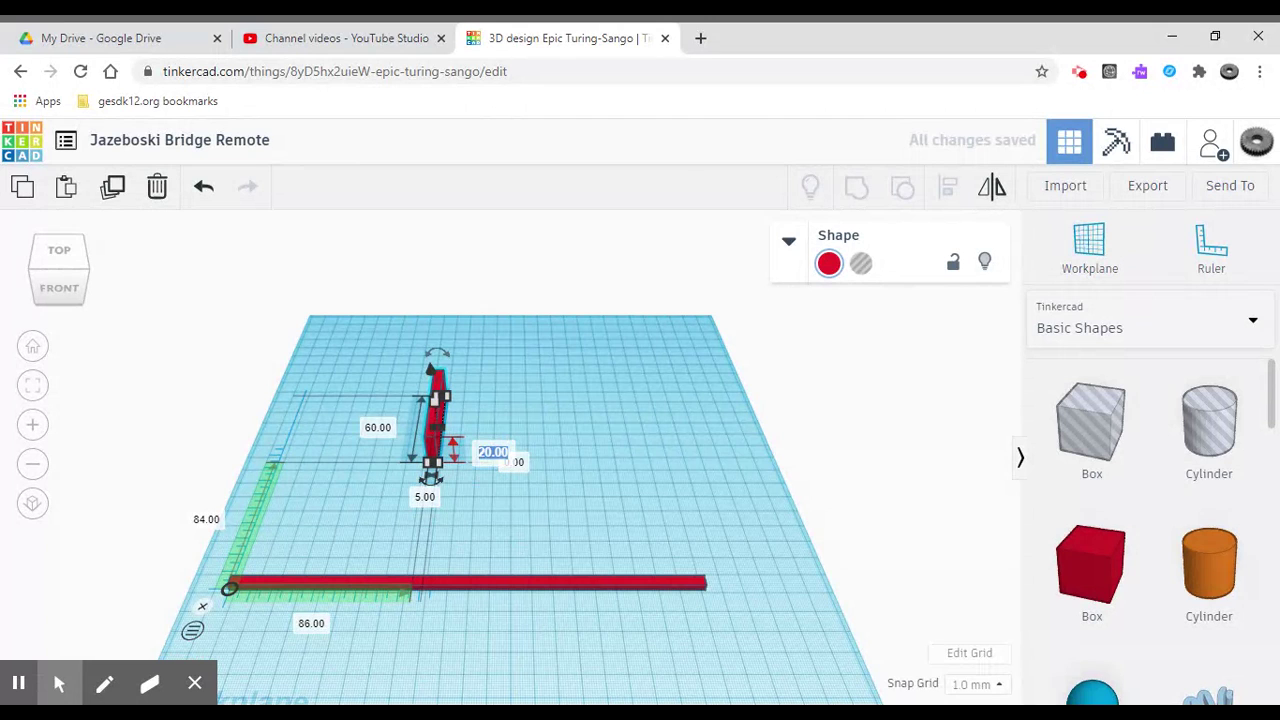
text(3)
key(Return)
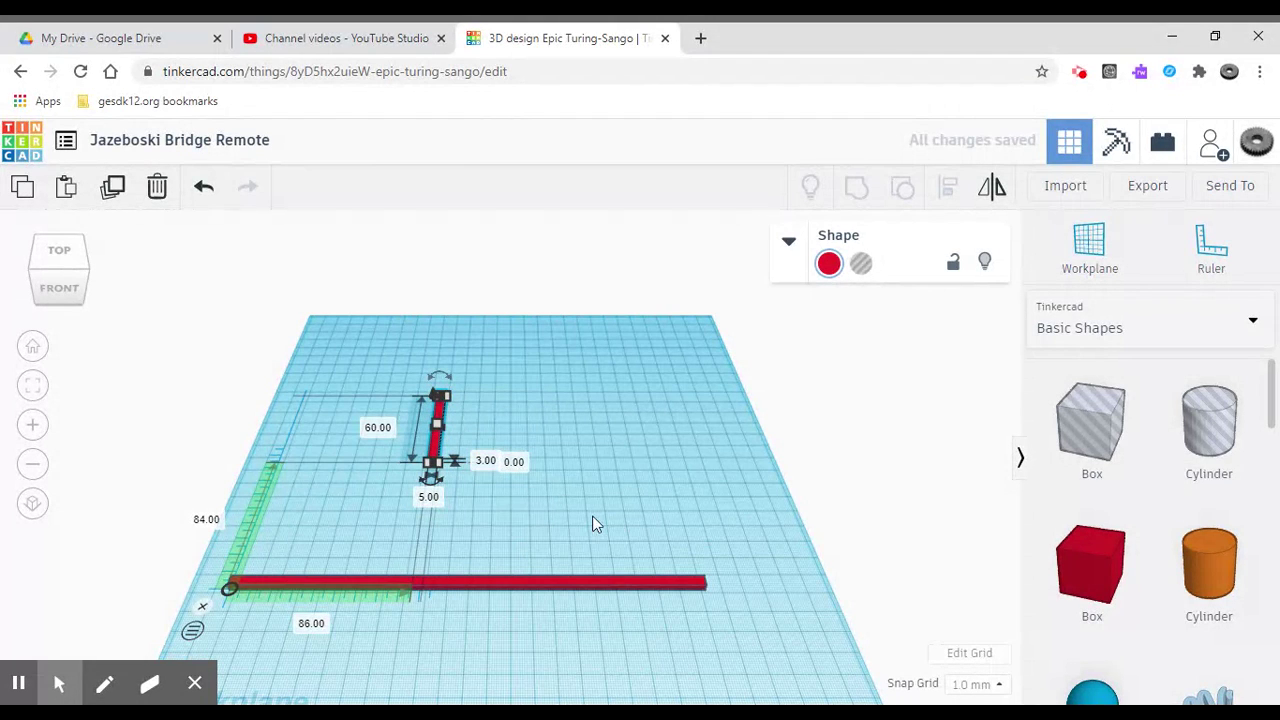
click(593, 518)
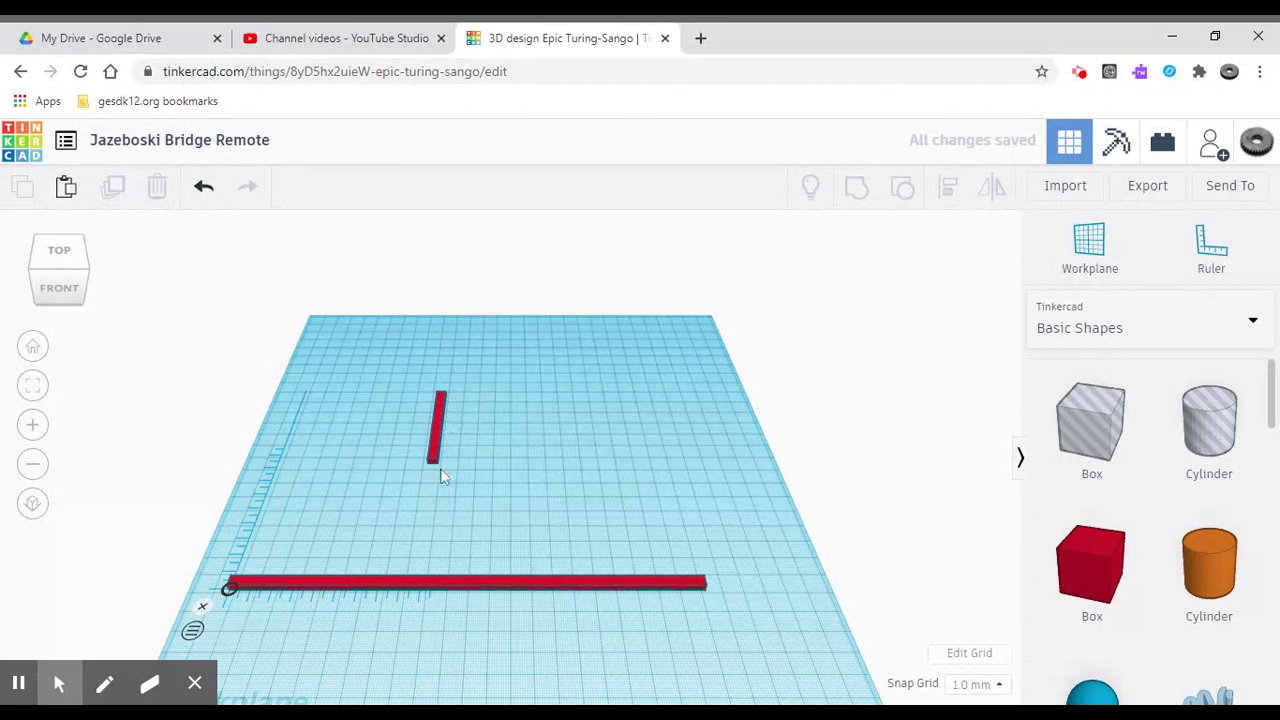